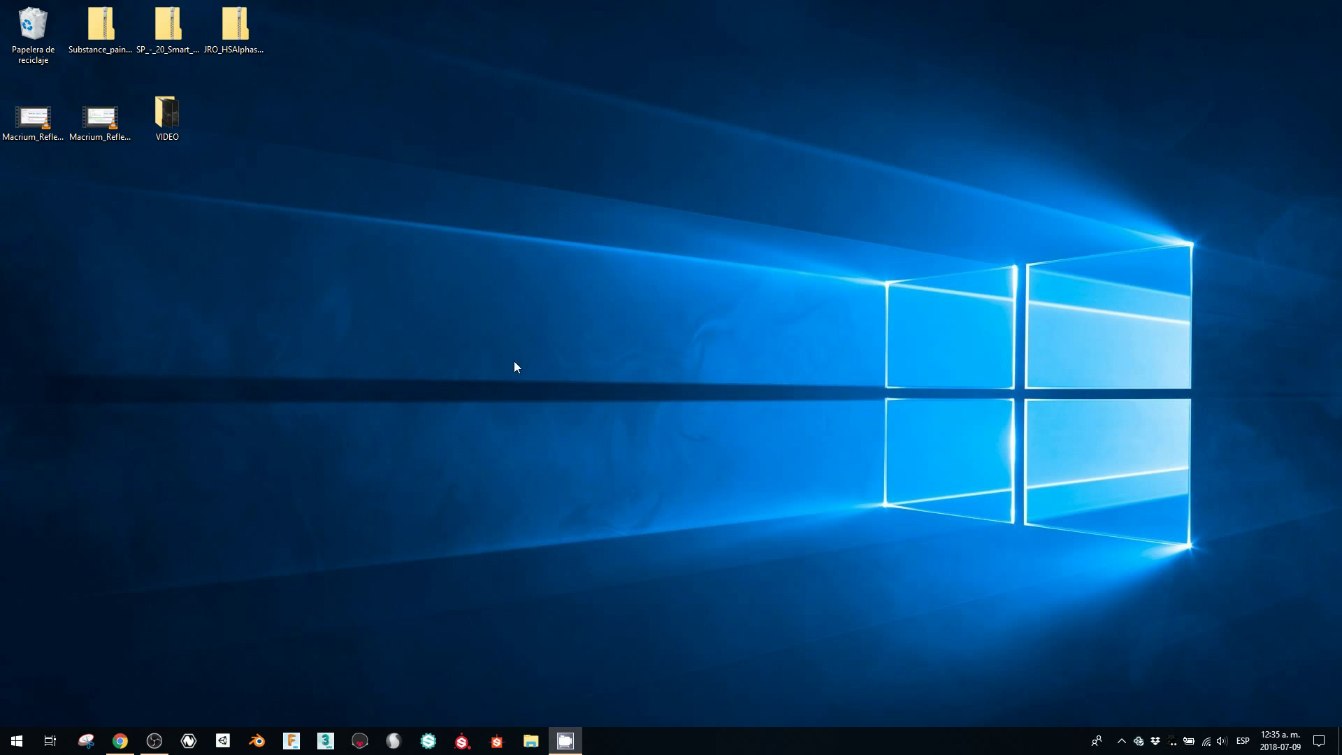
Restore OBS and inspect the Display Capture source's context menu without changing anything
click(155, 740)
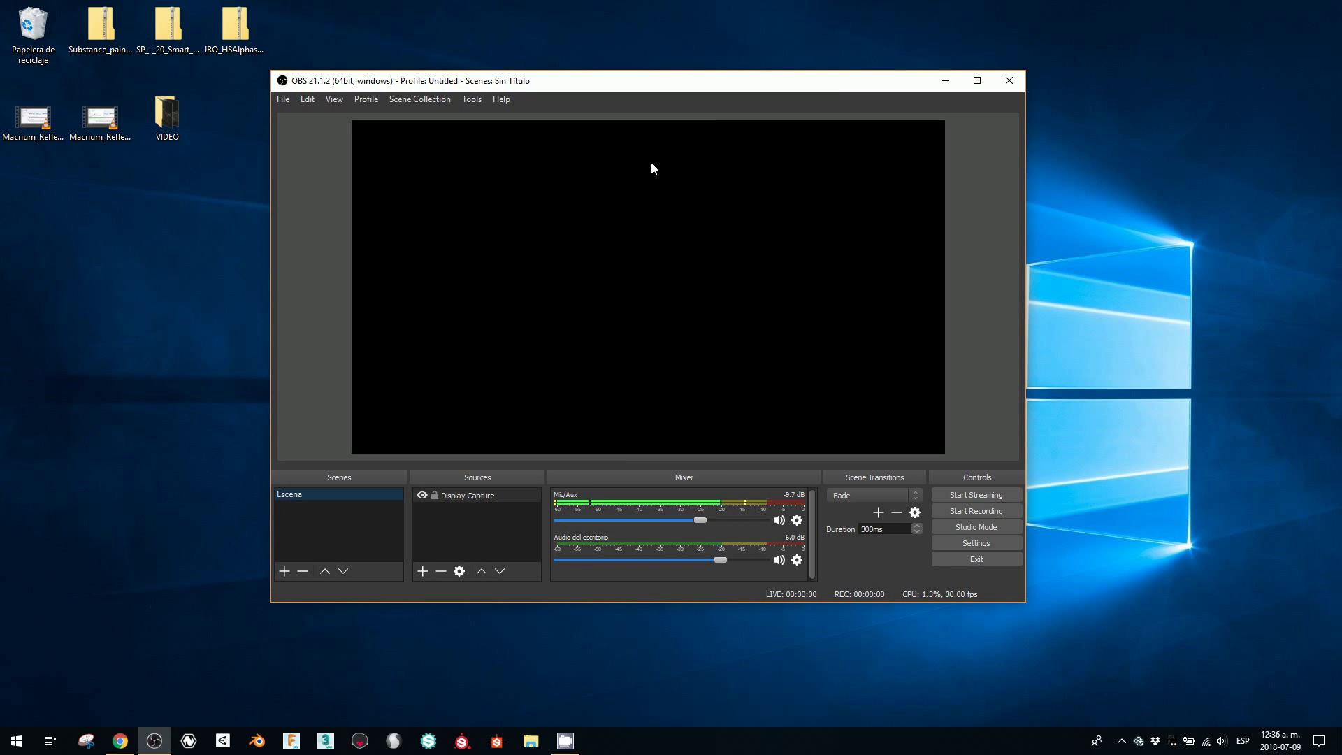
click(479, 497)
right_click(478, 497)
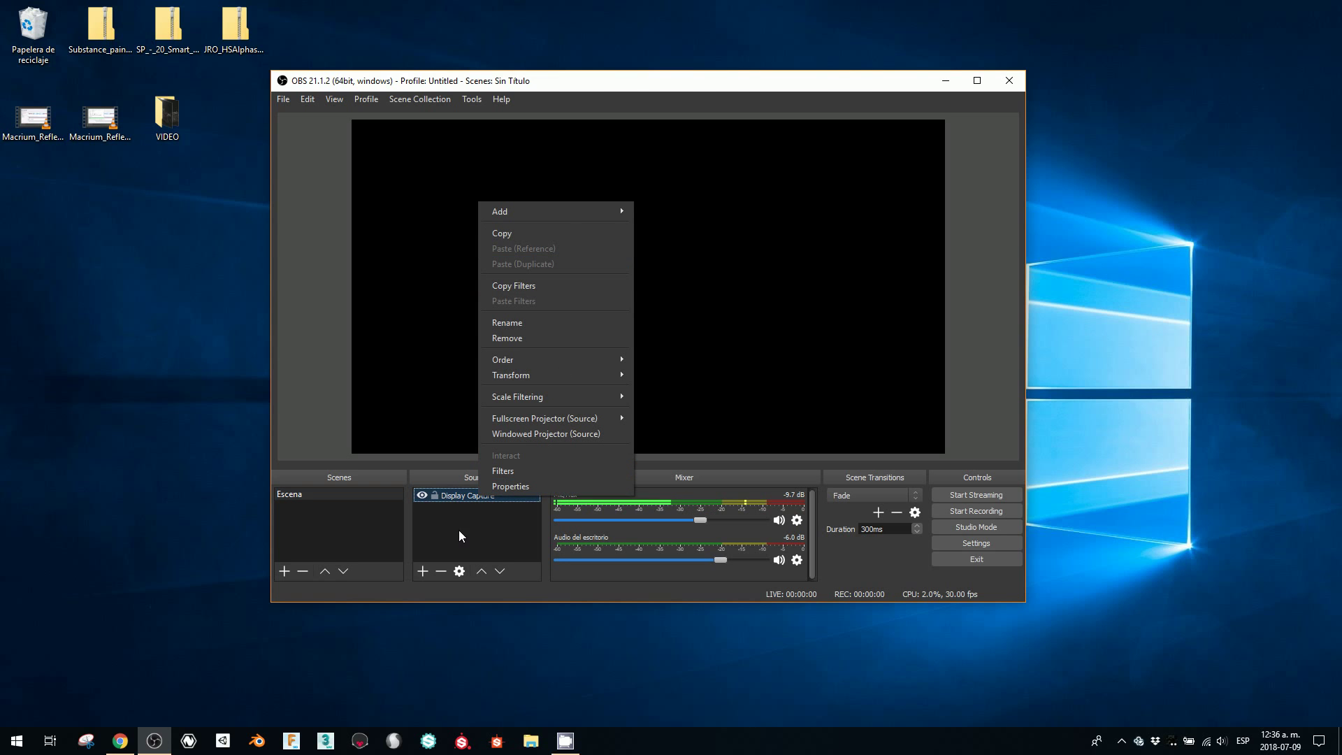
click(460, 503)
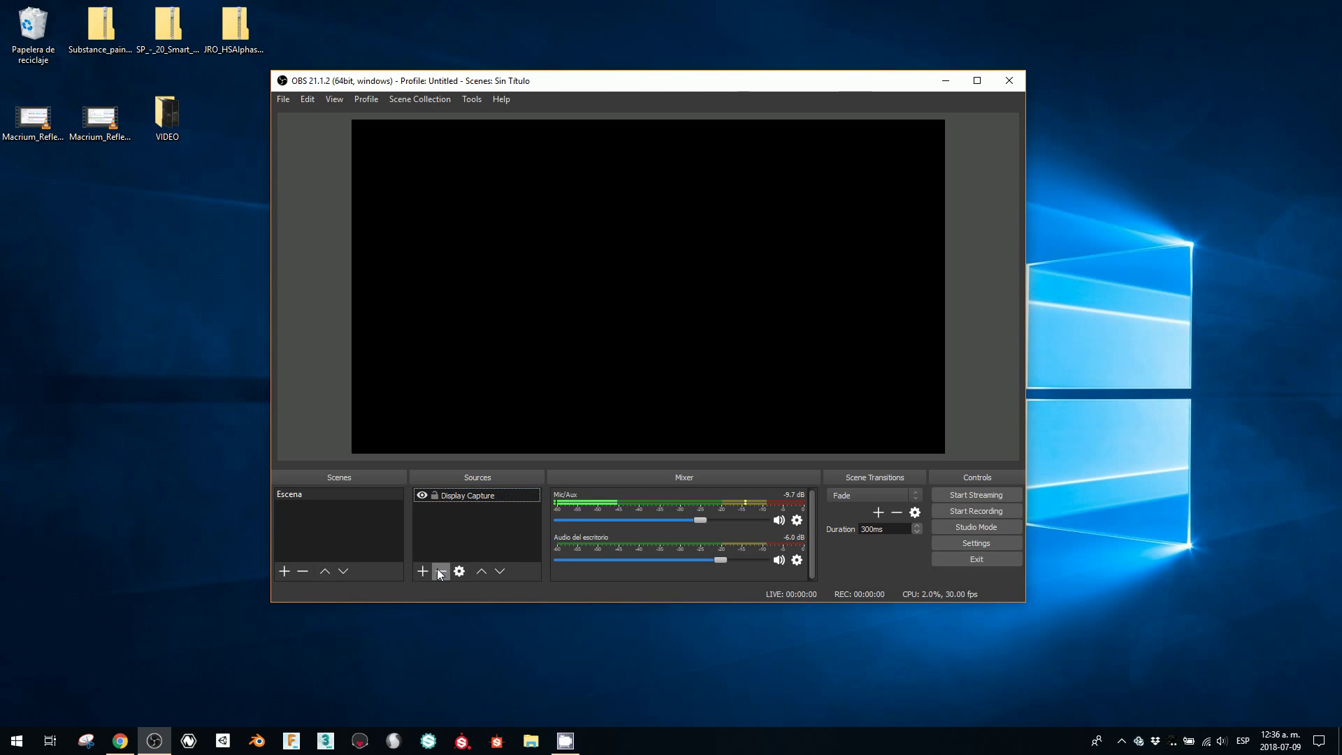
Browse the Sources add list without adding, then minimize OBS and bring it back
click(428, 570)
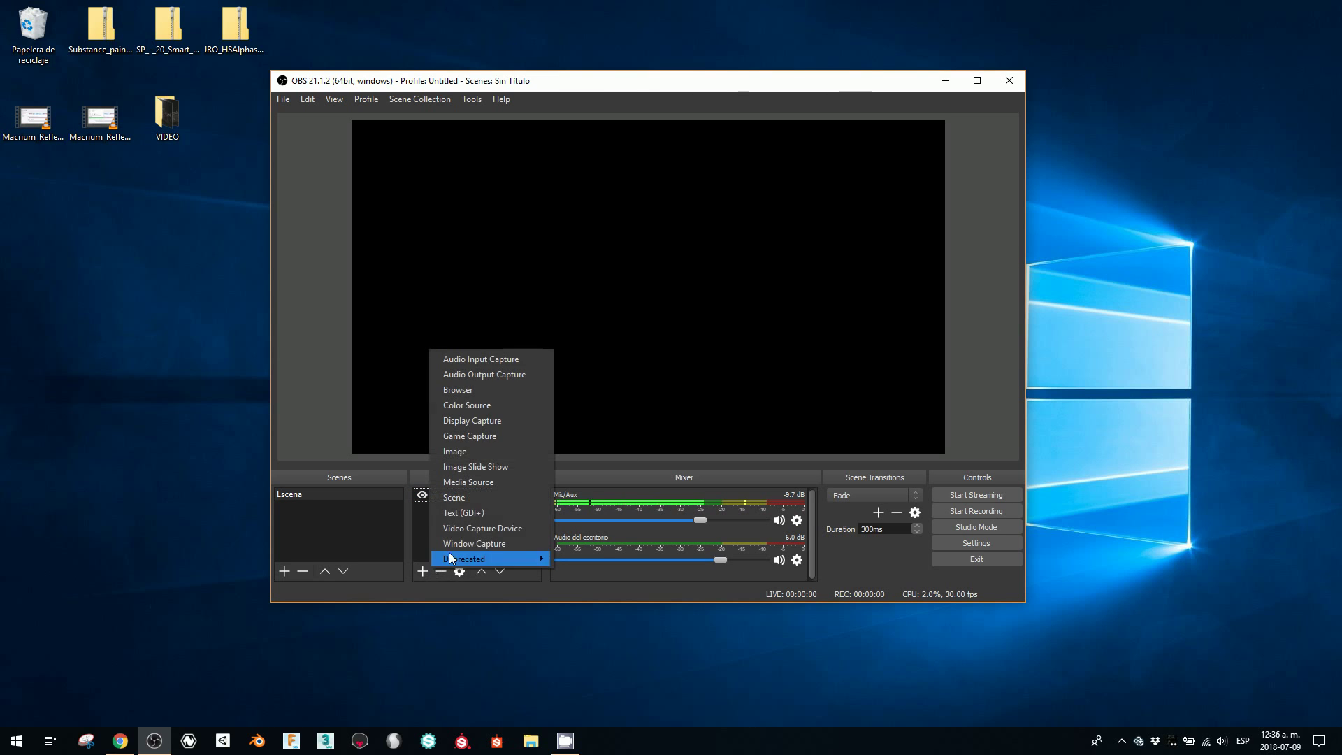
click(421, 527)
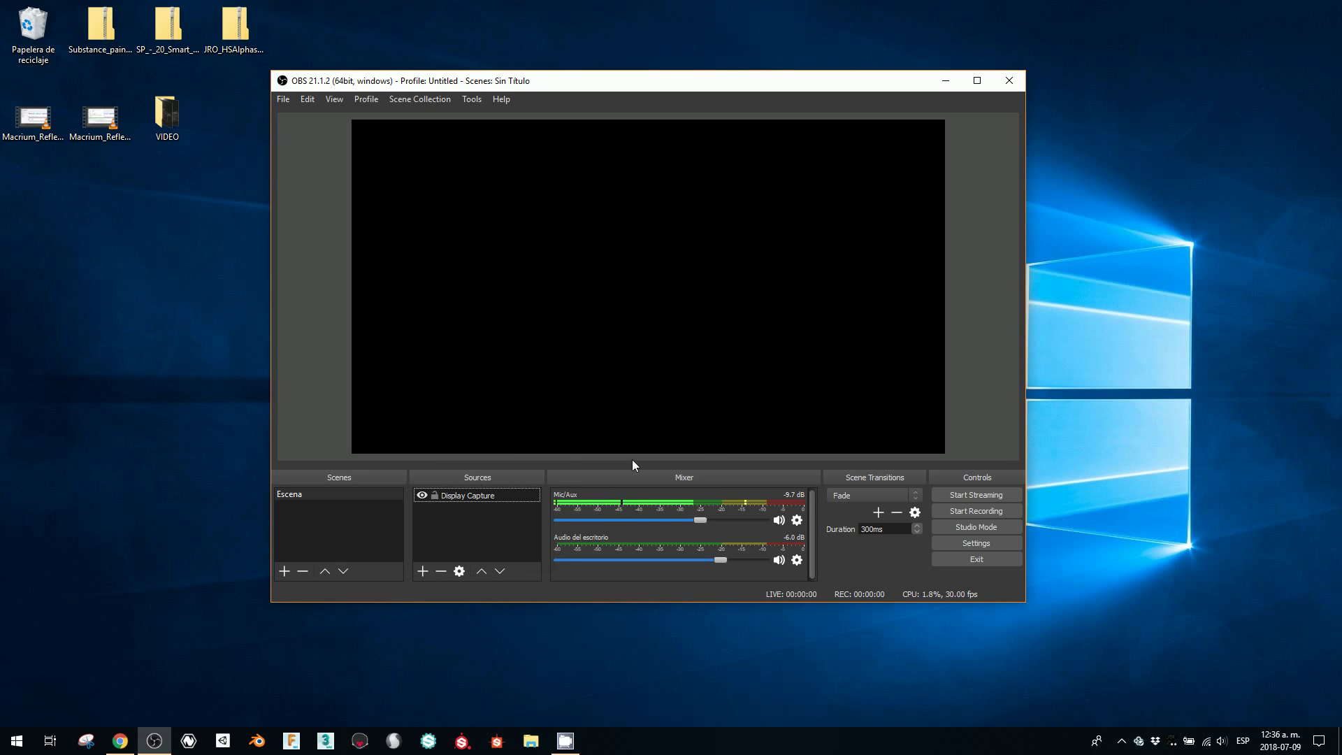
click(945, 83)
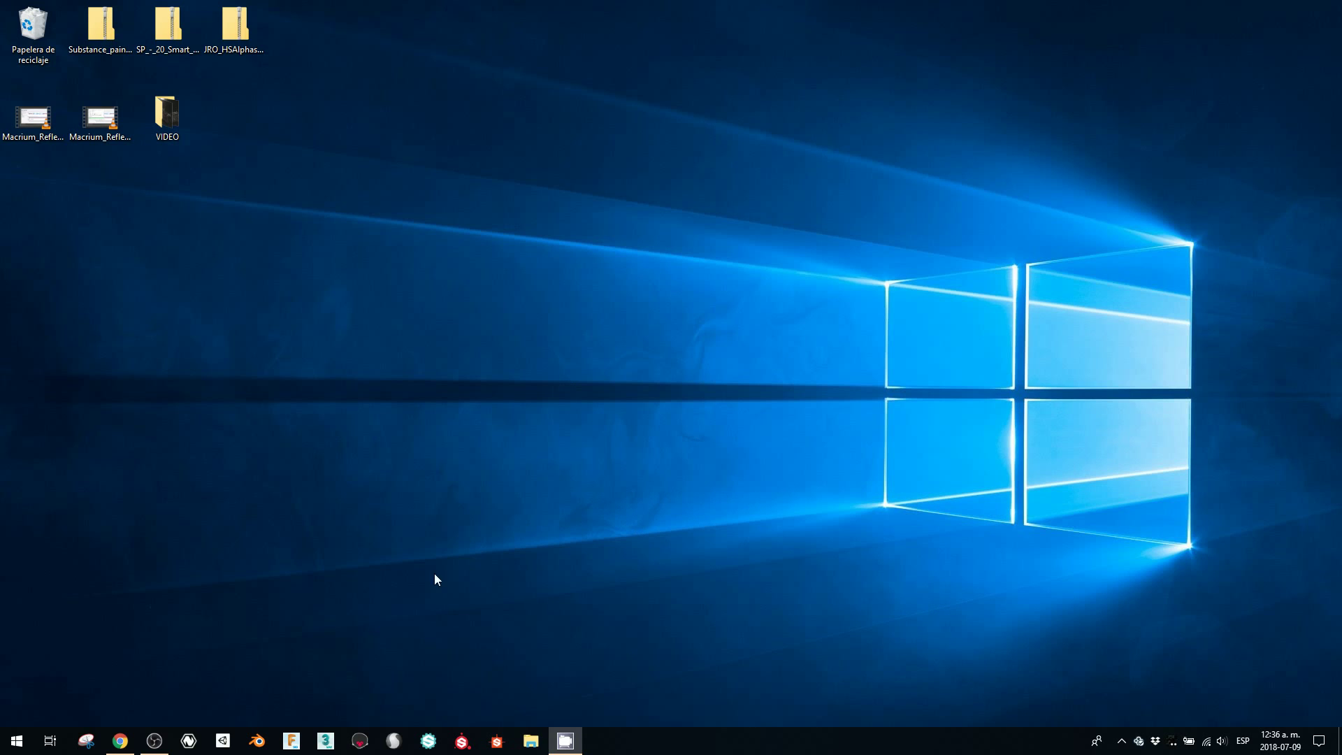
click(154, 740)
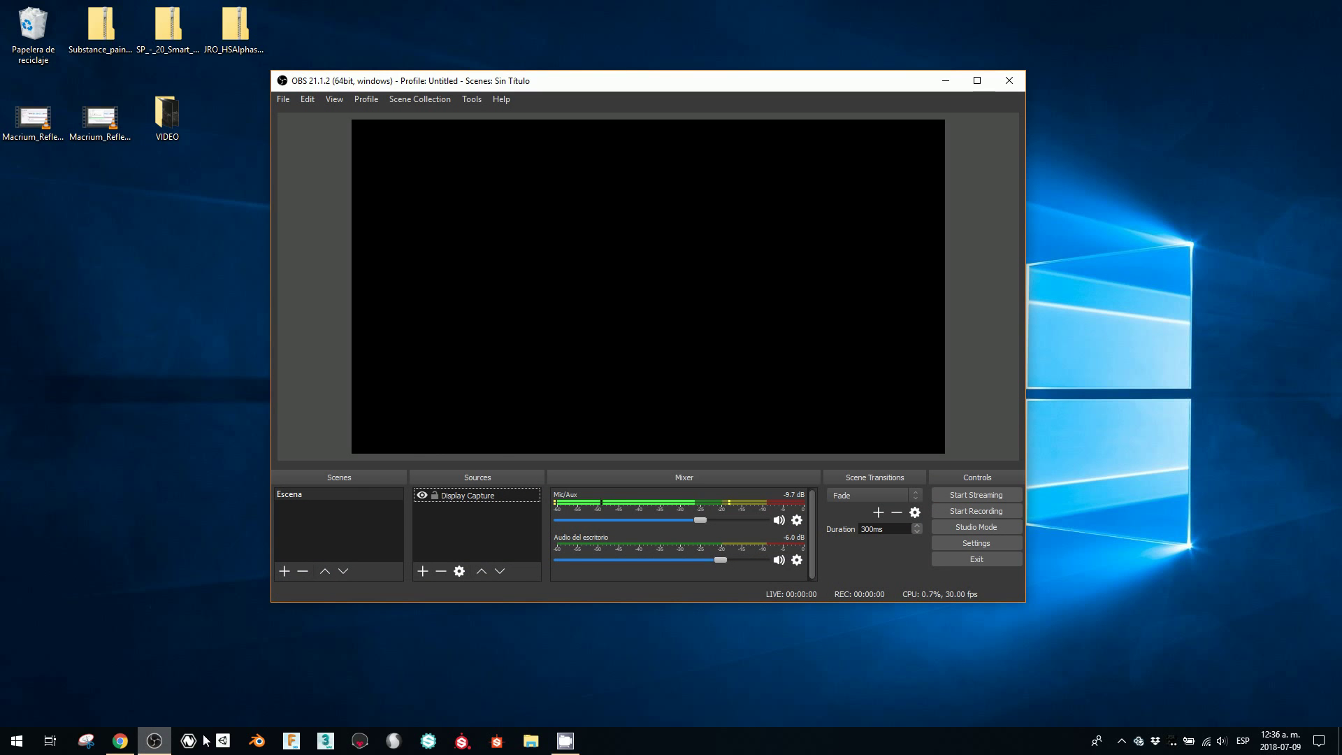
Minimize OBS and launch Panel de control de NVIDIA from the desktop context menu
click(945, 81)
right_click(678, 332)
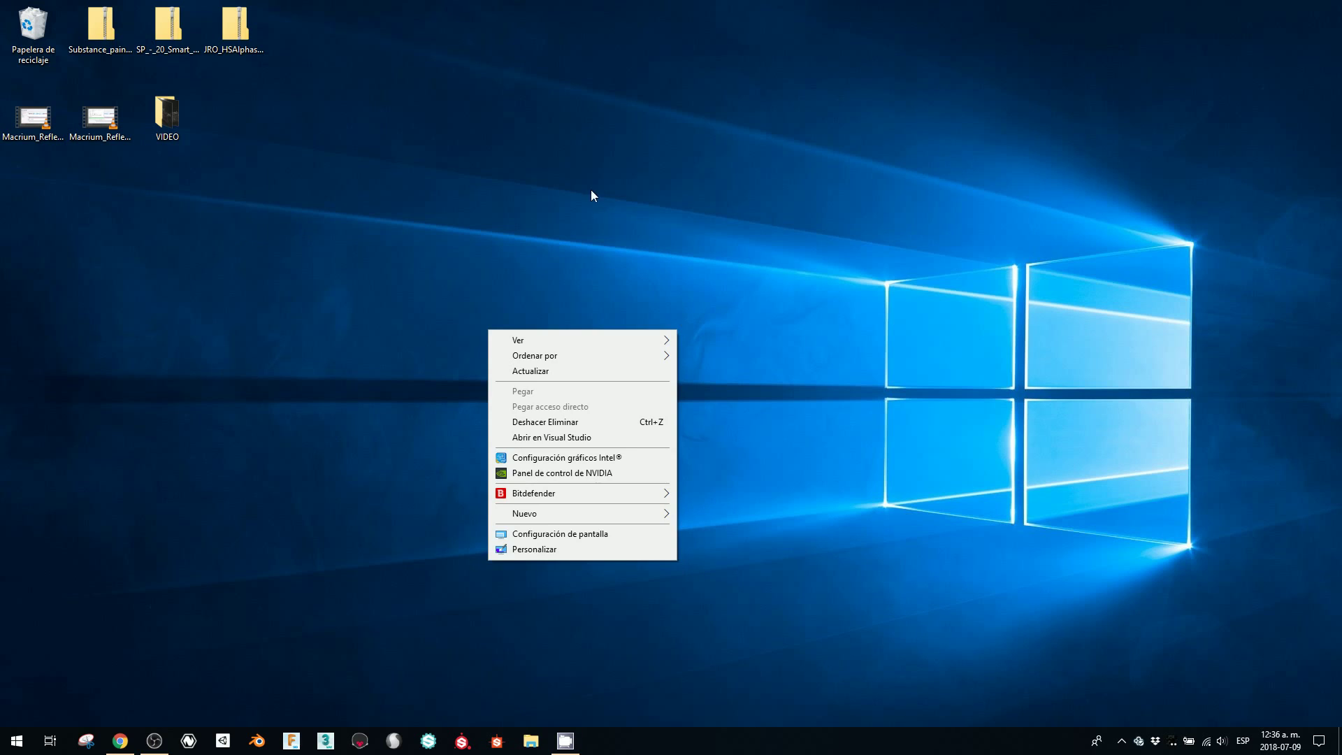
click(752, 202)
right_click(724, 389)
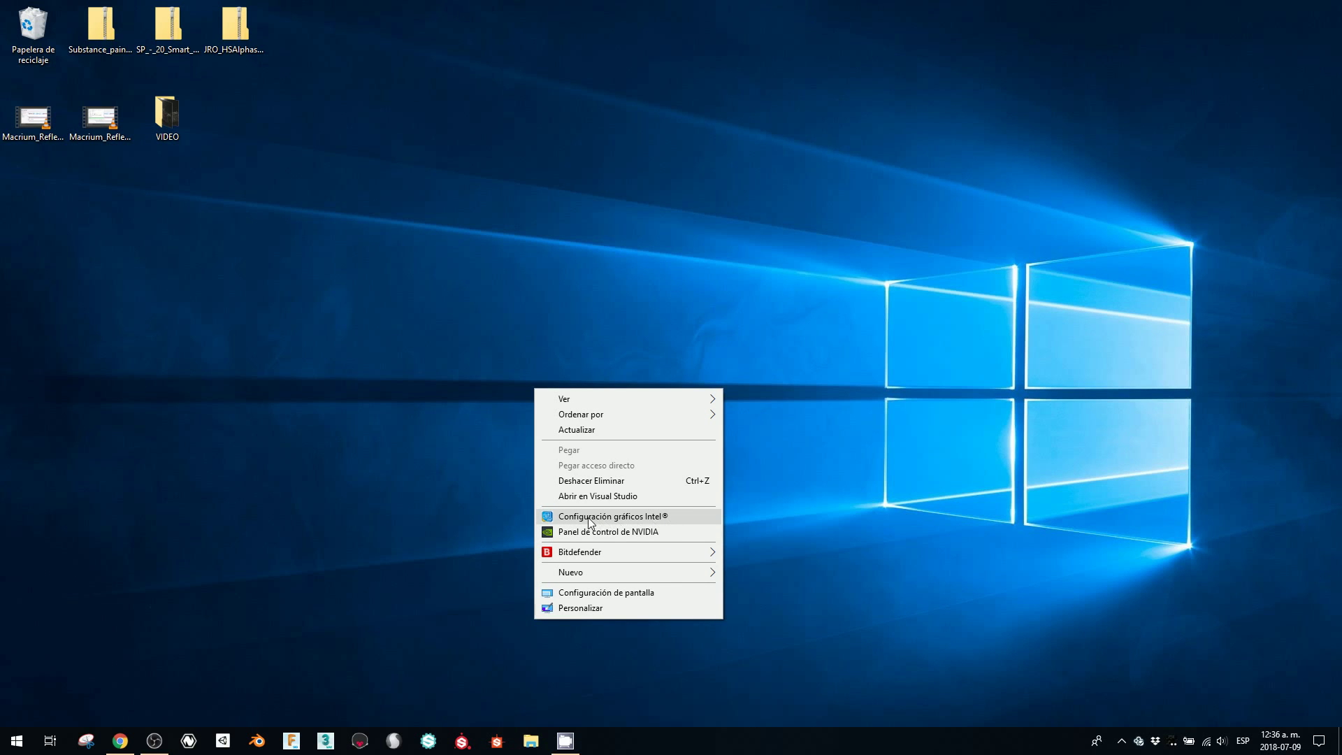
click(654, 529)
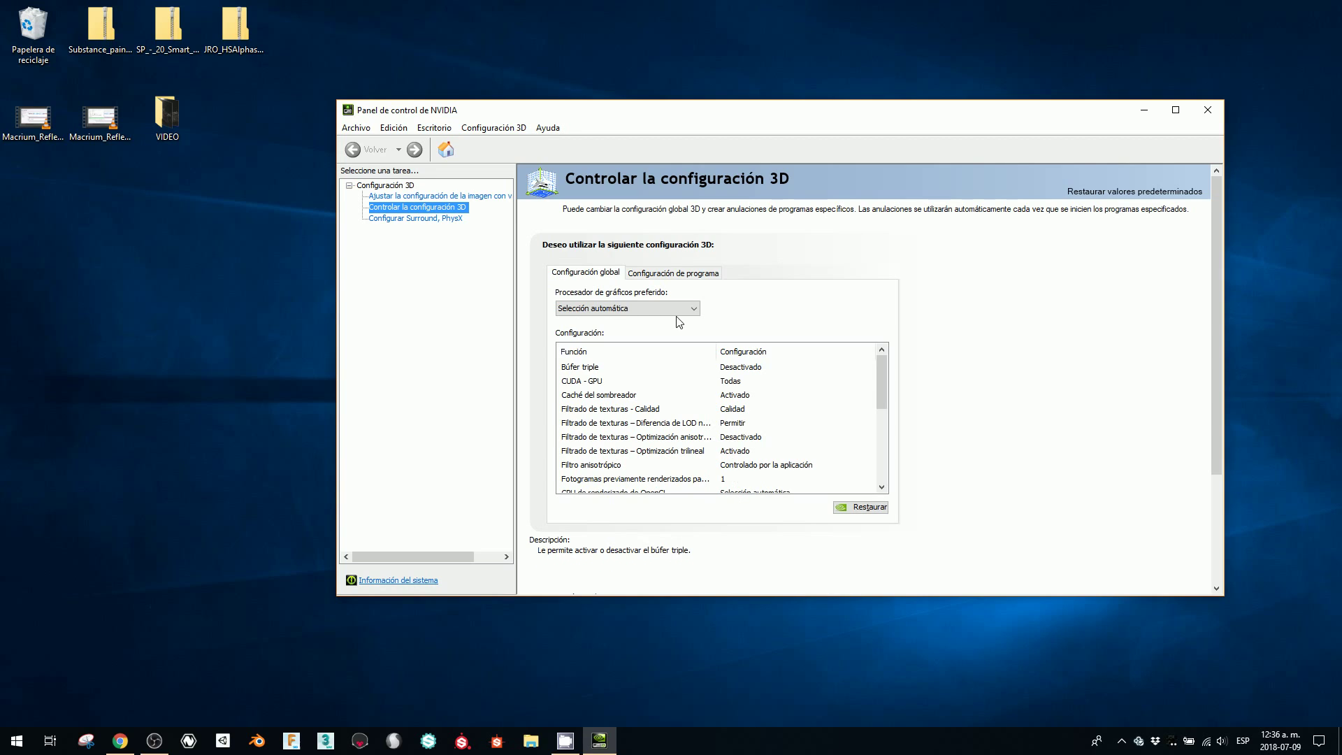
Under Configuración de programa, start adding a program to show the list including obs64.exe
click(689, 279)
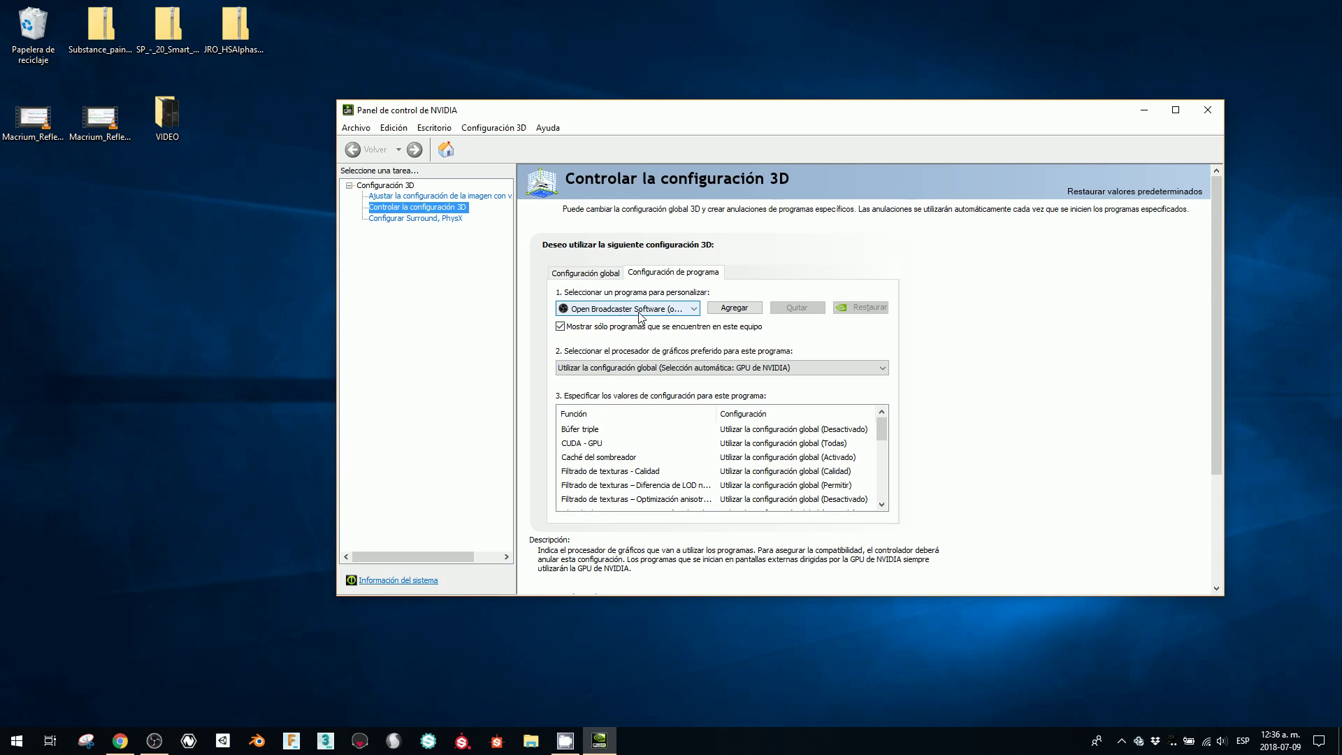
click(735, 312)
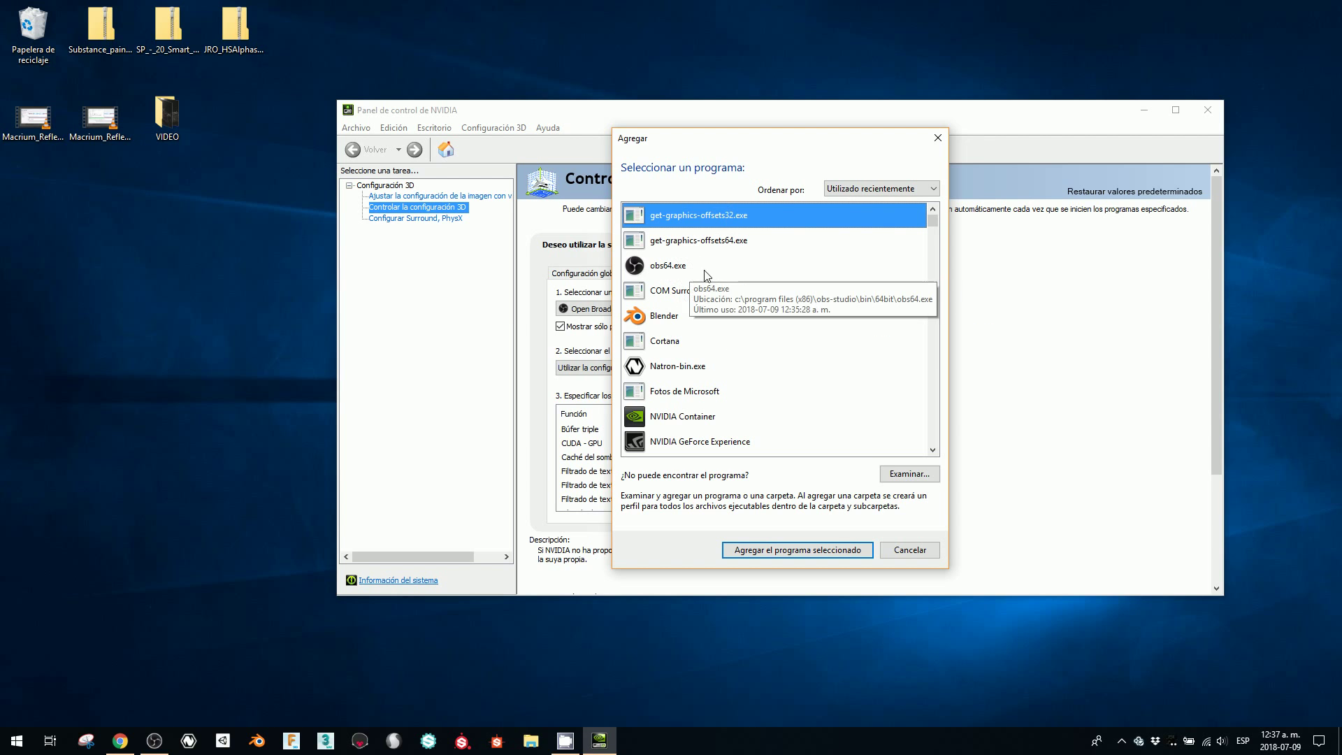
Set Open Broadcaster Software's preferred processor to Gráficos integrados, apply it, and close the panel
click(905, 551)
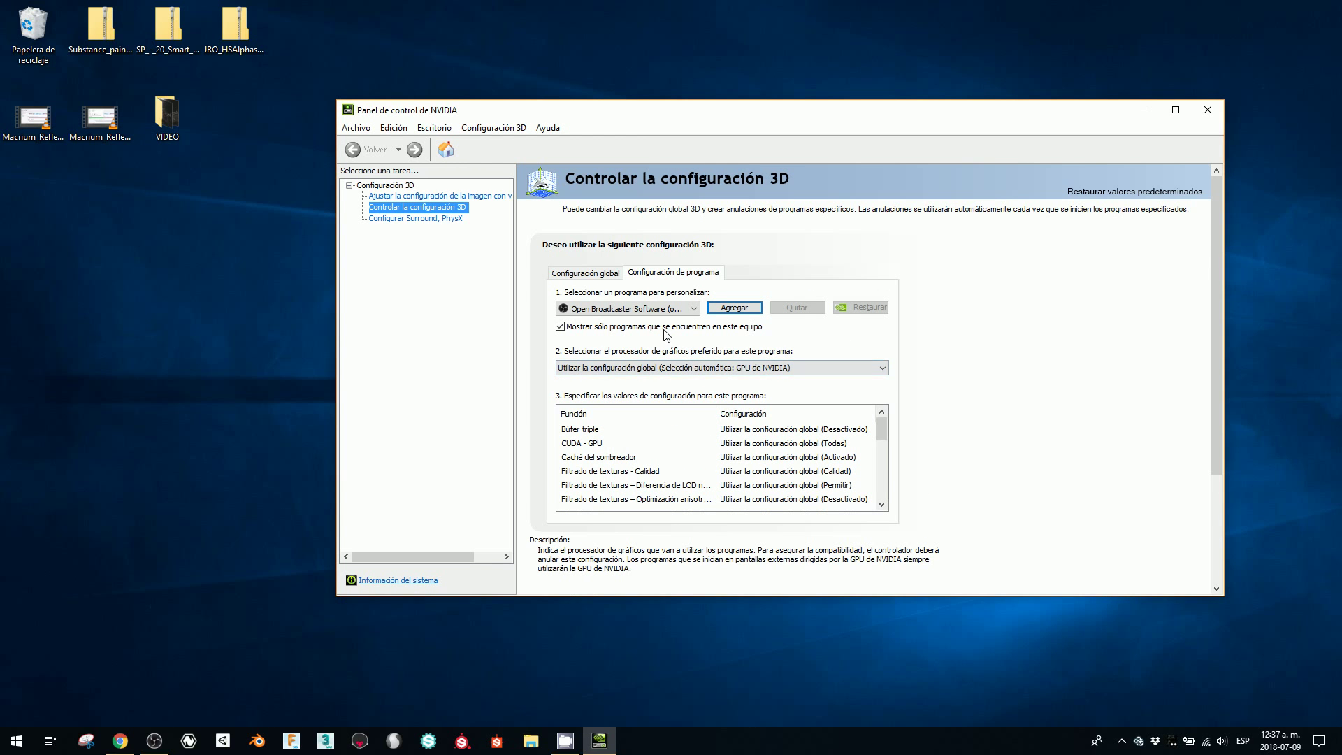
click(704, 368)
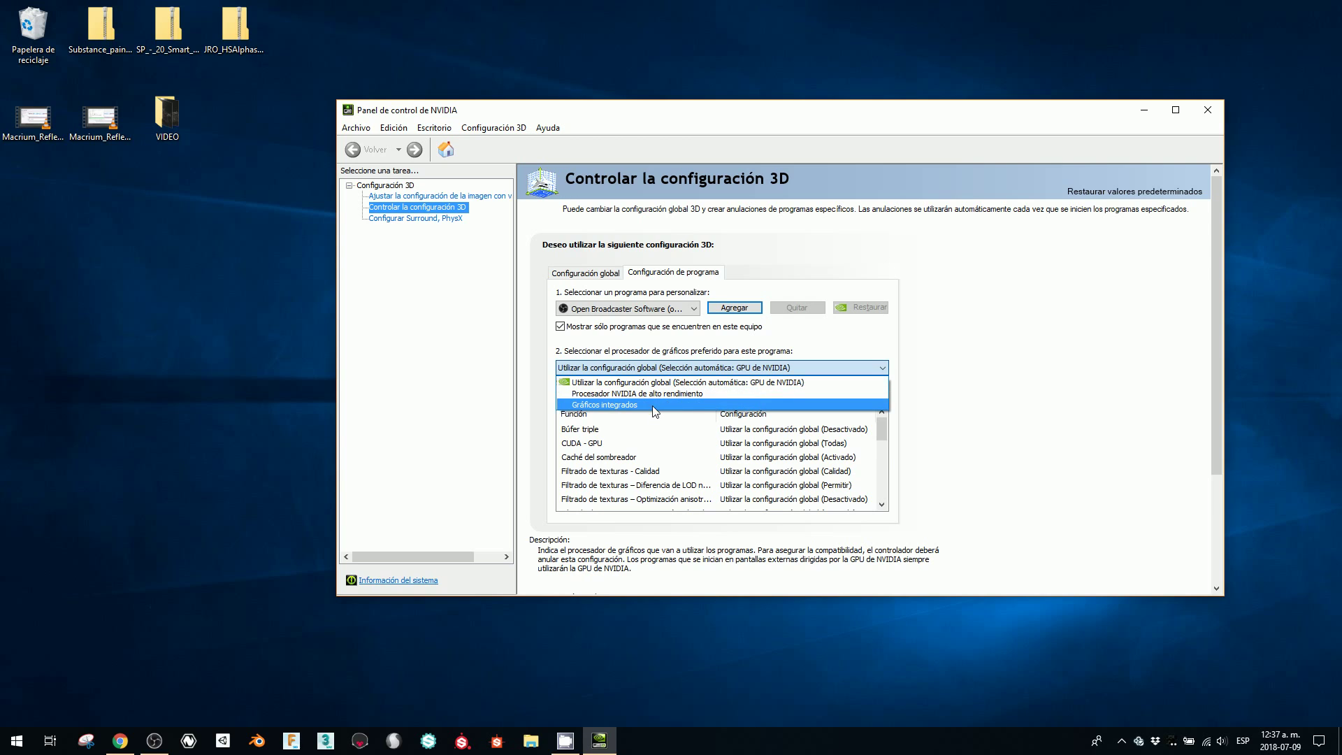
click(630, 404)
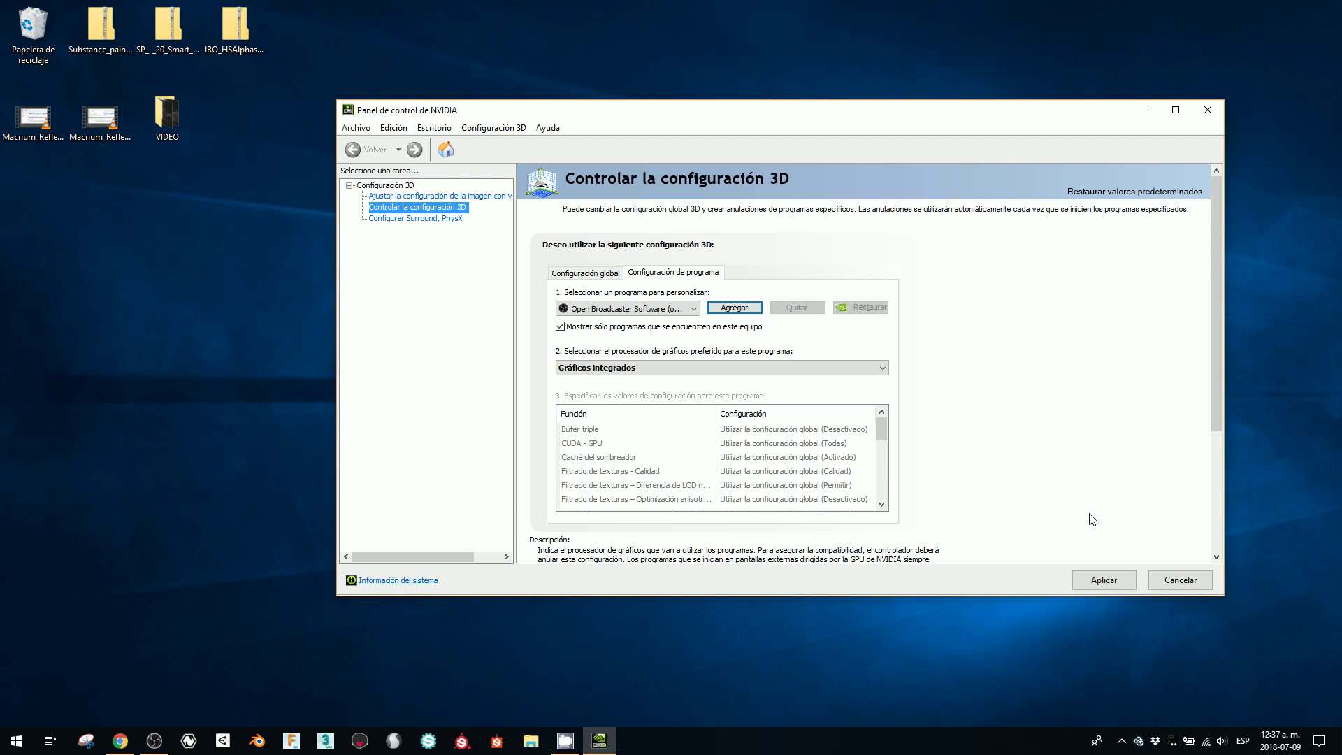
click(1111, 580)
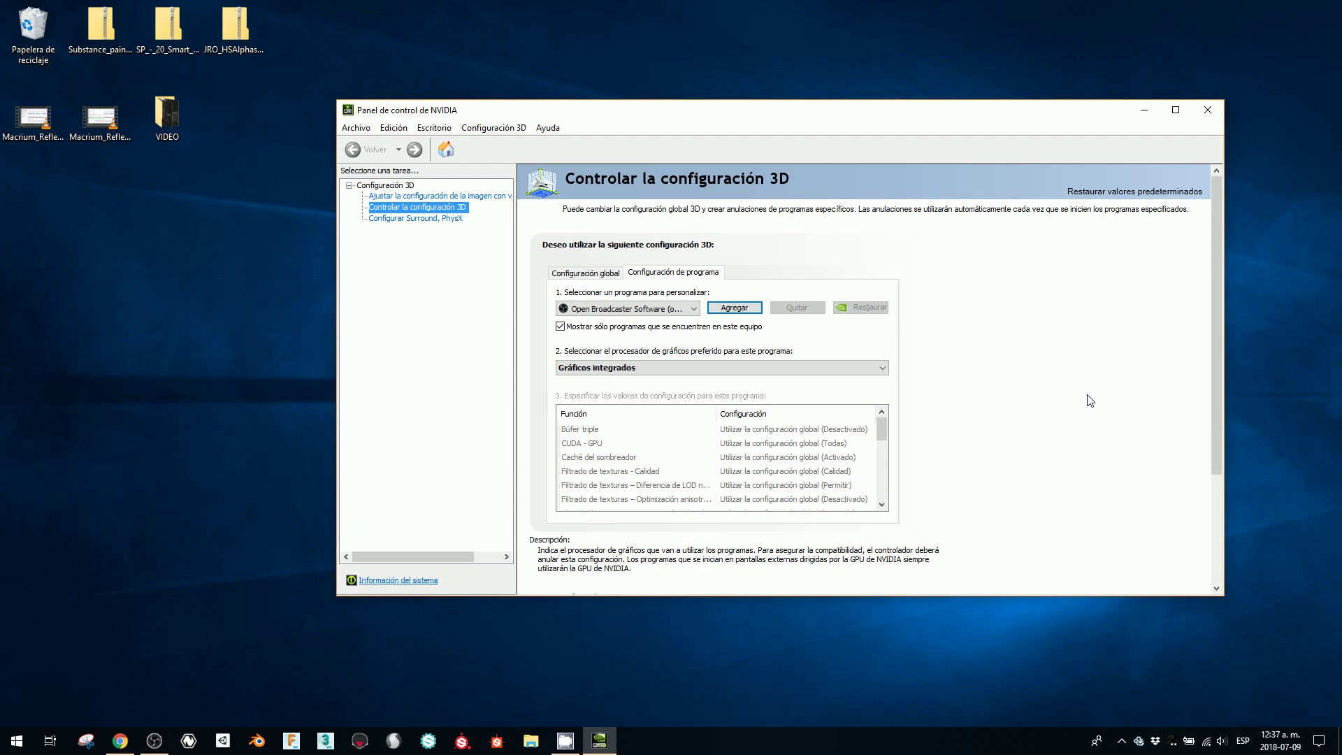
click(1205, 110)
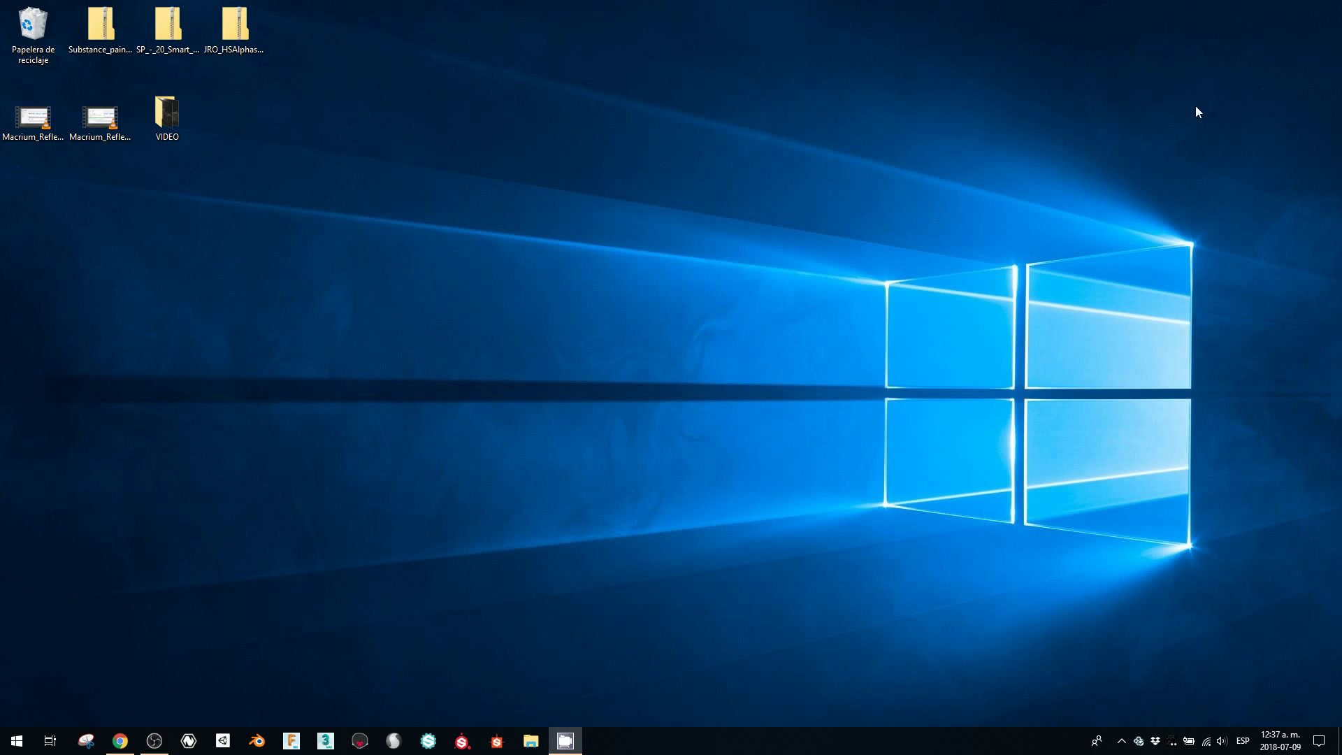
Restore OBS and add a new 'Display Capture 2' source capturing Display 0
click(154, 740)
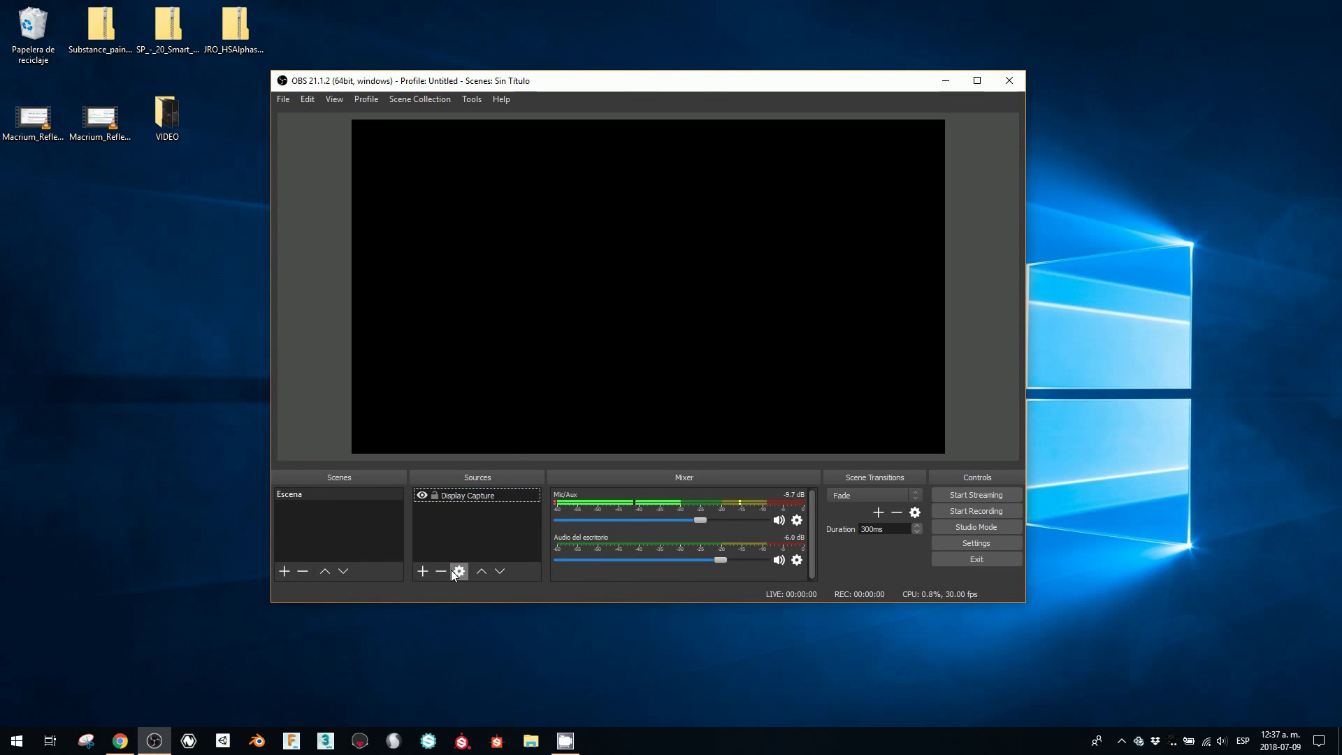
click(423, 570)
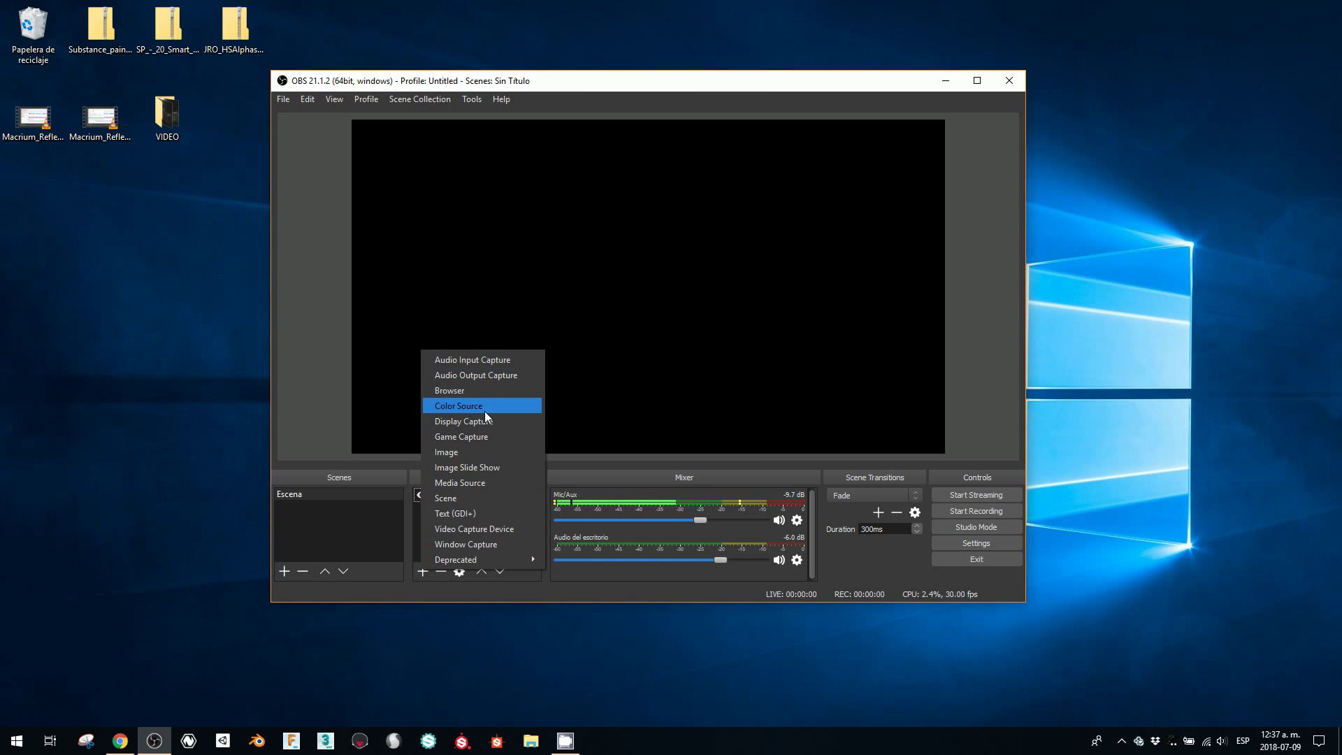
click(486, 412)
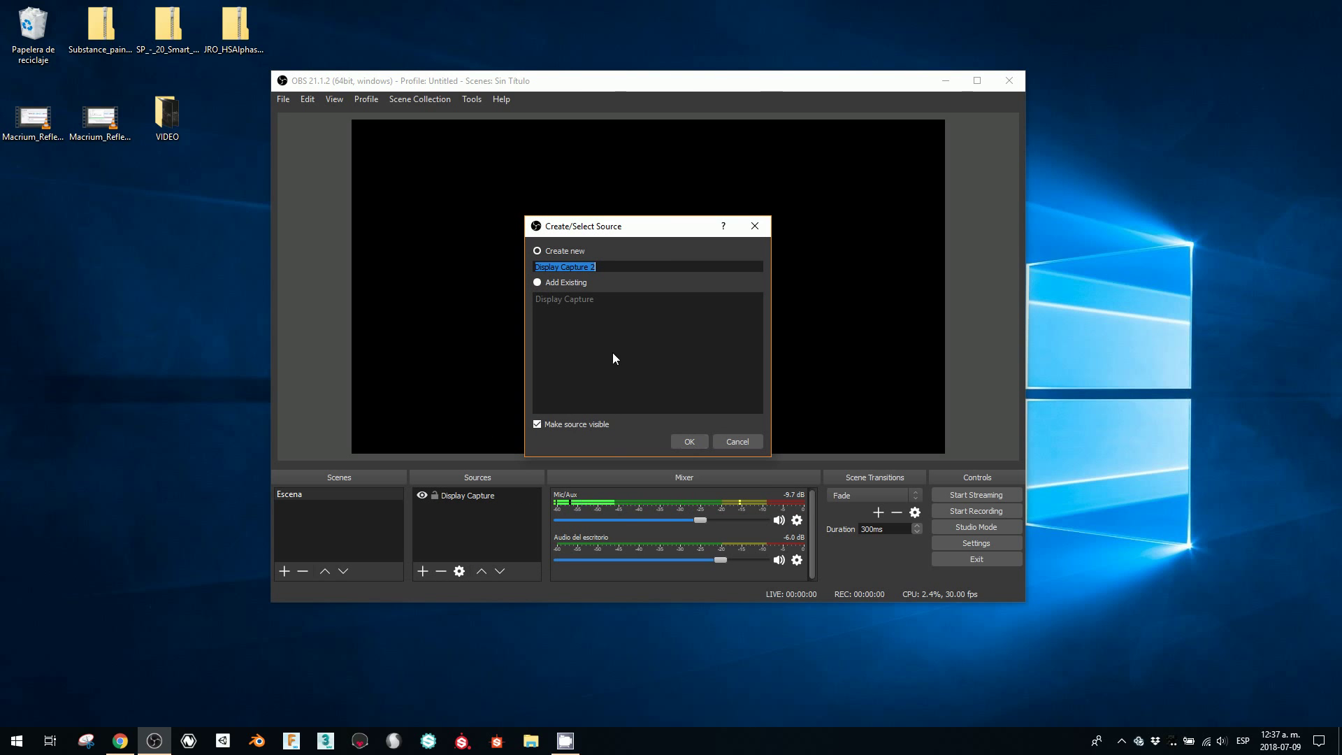
click(690, 442)
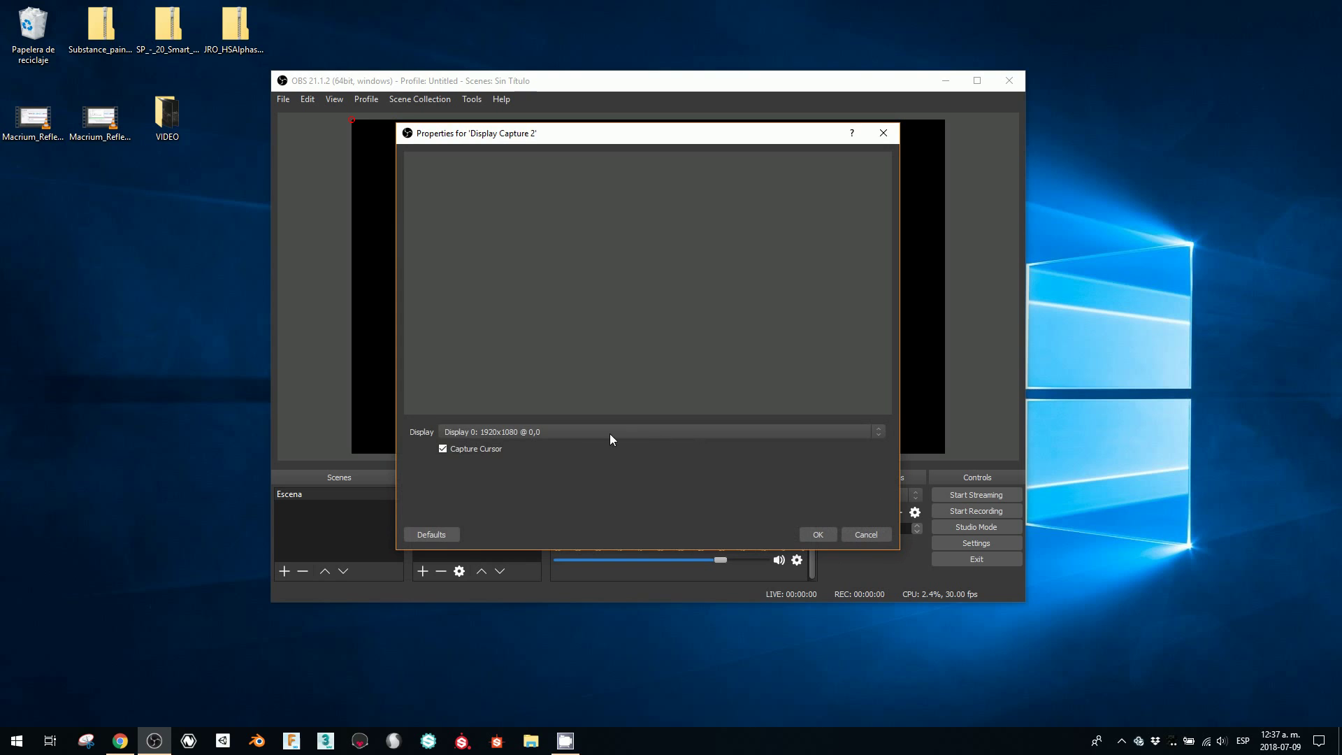
click(540, 431)
click(608, 443)
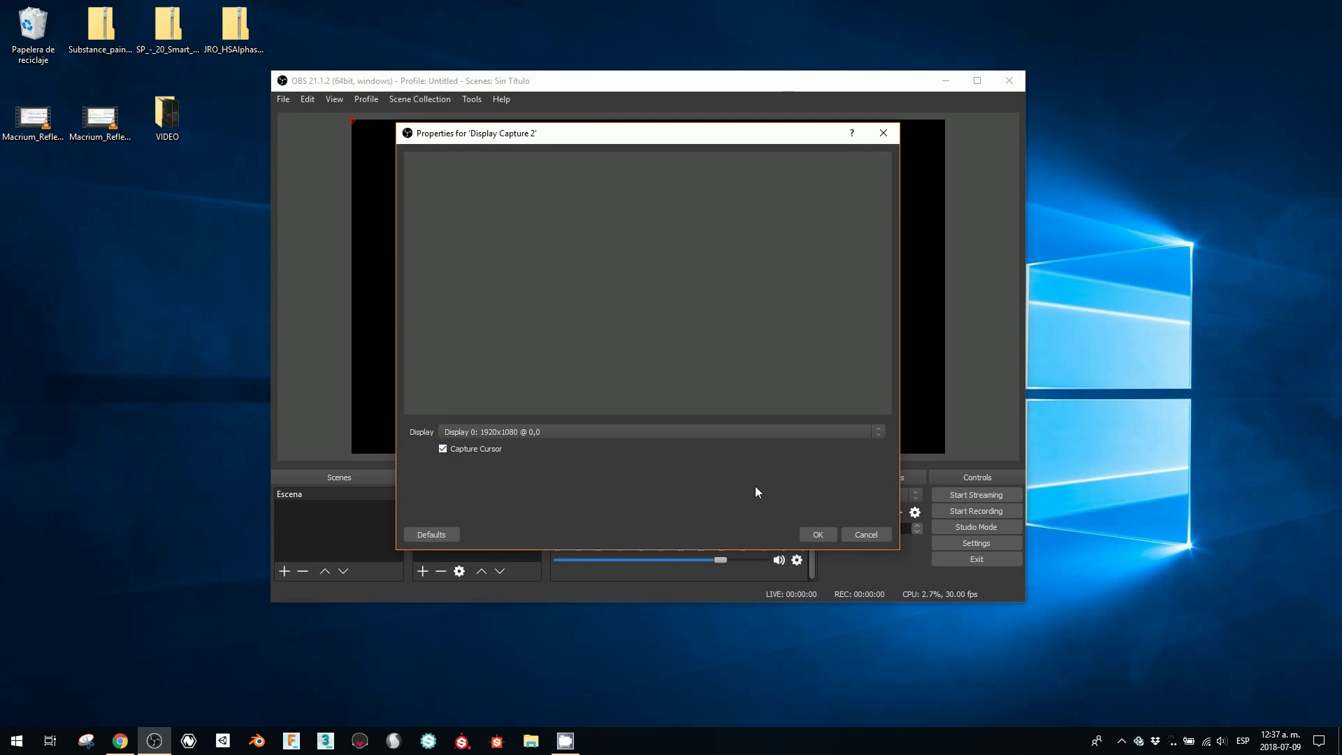
click(814, 534)
Remove the old Display Capture source and select Display Capture 2
click(463, 510)
click(441, 571)
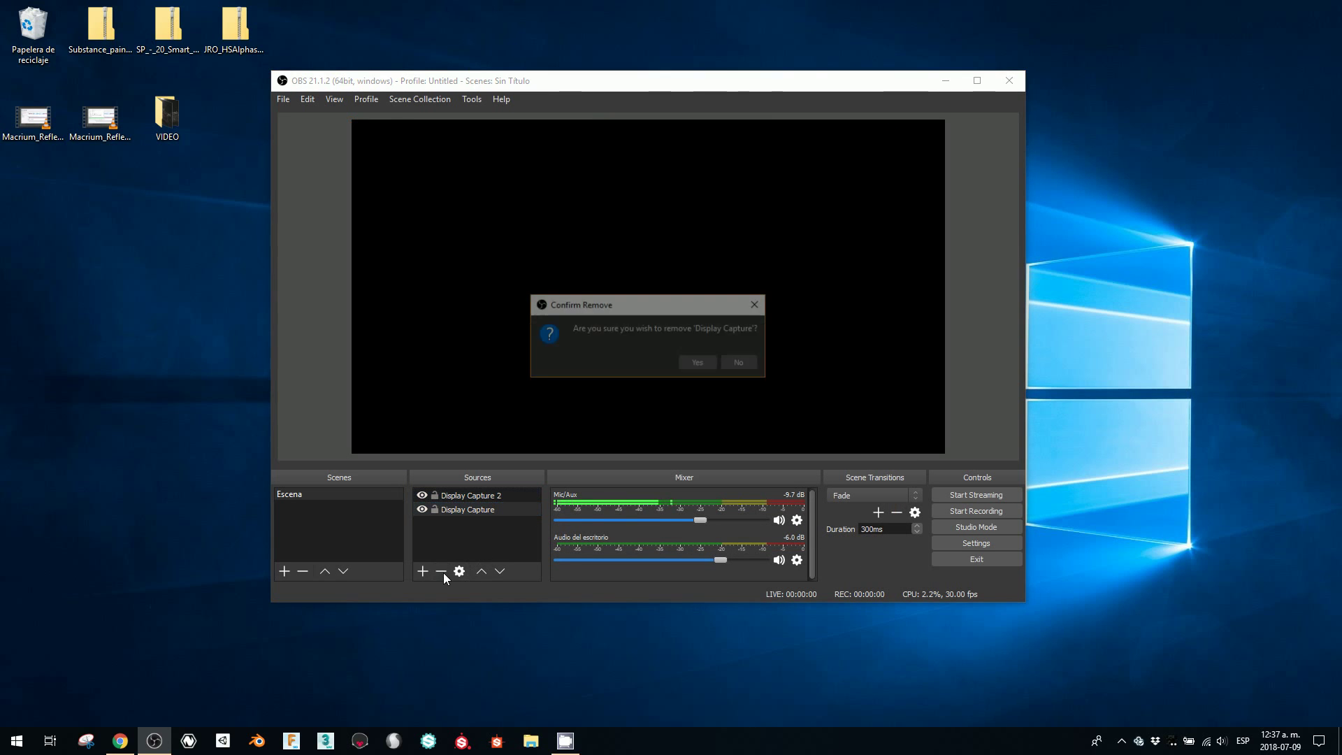
click(696, 362)
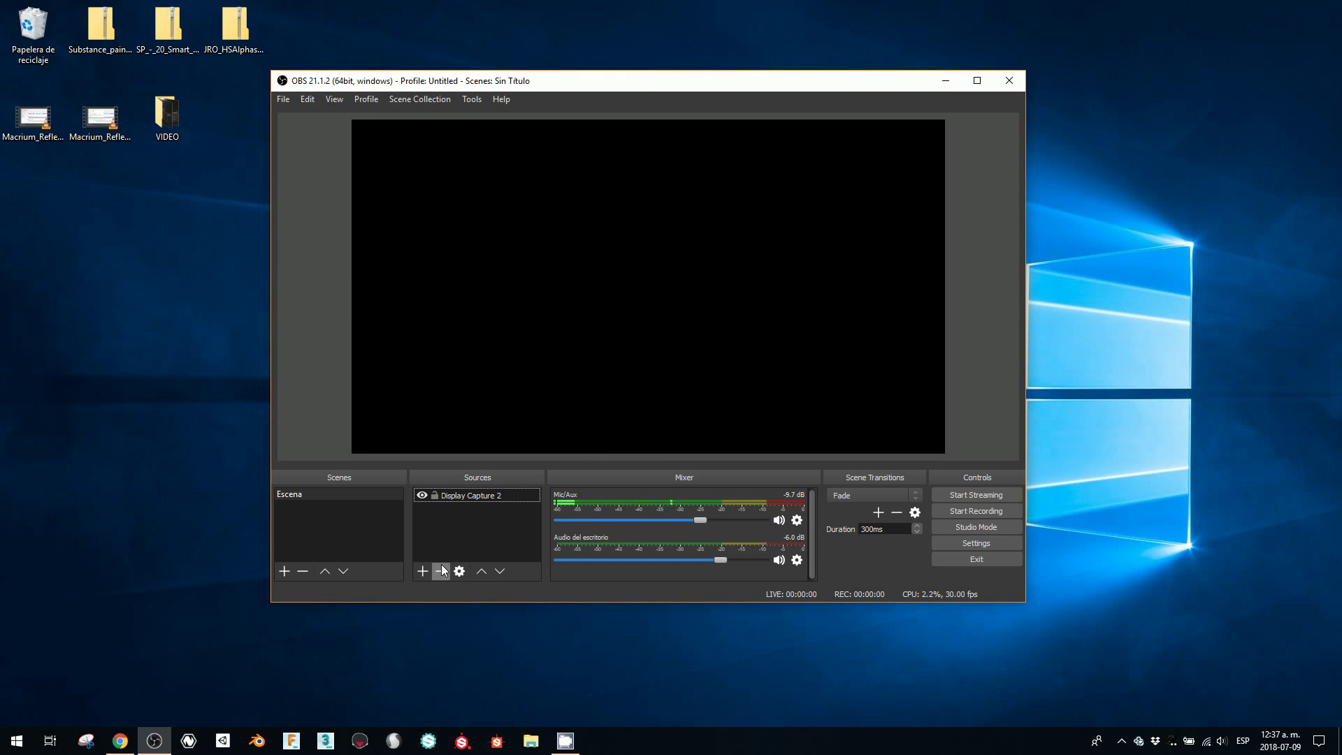
click(437, 496)
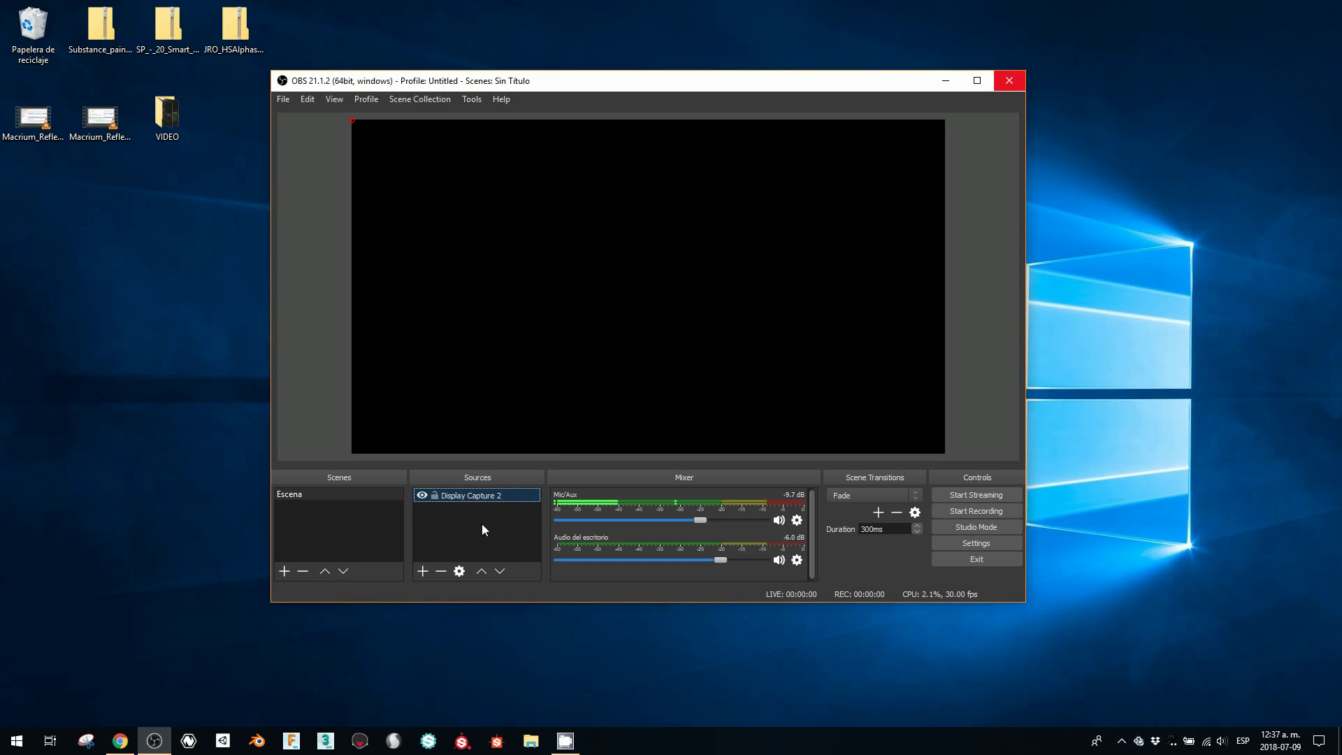
Close OBS via Cerrar ventana, reopen it, select Display Capture 2, and reposition the window
right_click(154, 740)
click(157, 711)
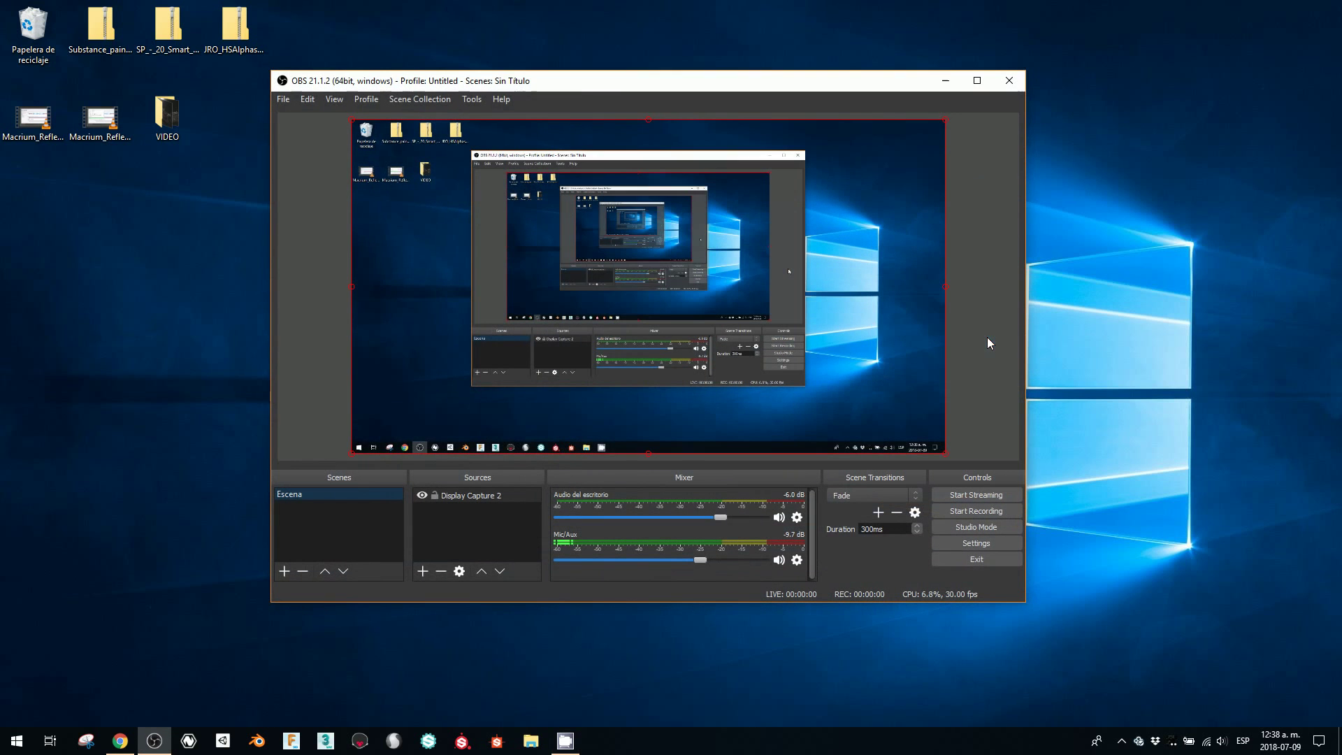
click(461, 496)
drag(697, 89, 670, 100)
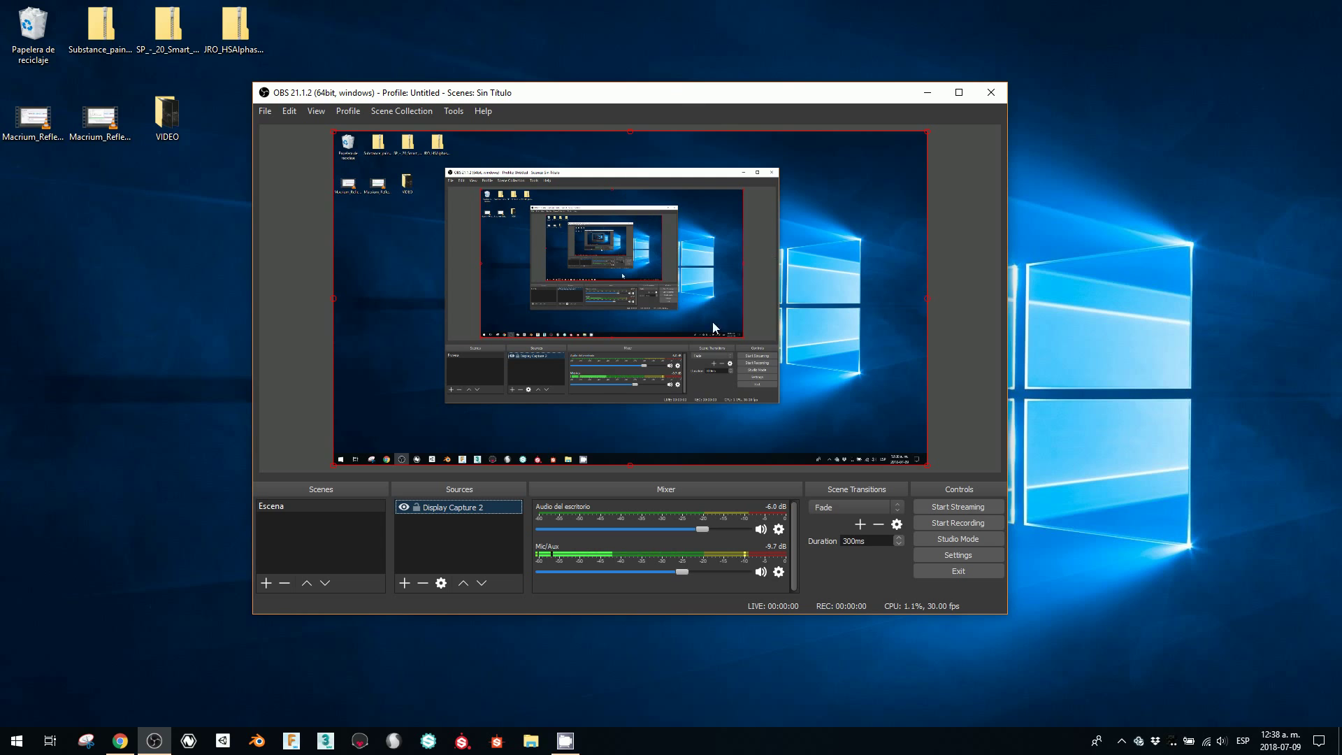